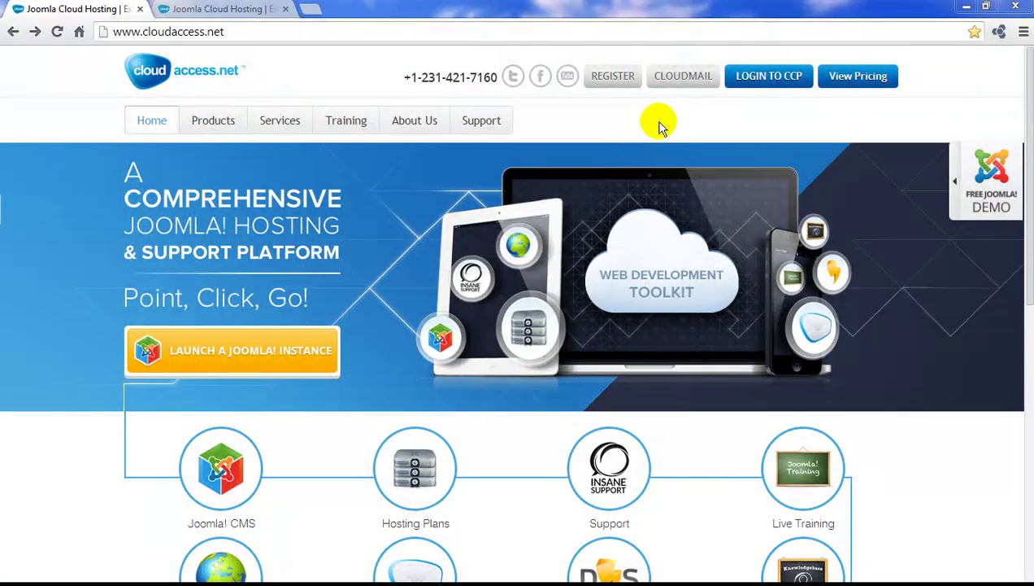
# Open the REGISTER page from the cloudaccess.net top bar.
pyautogui.click(618, 83)
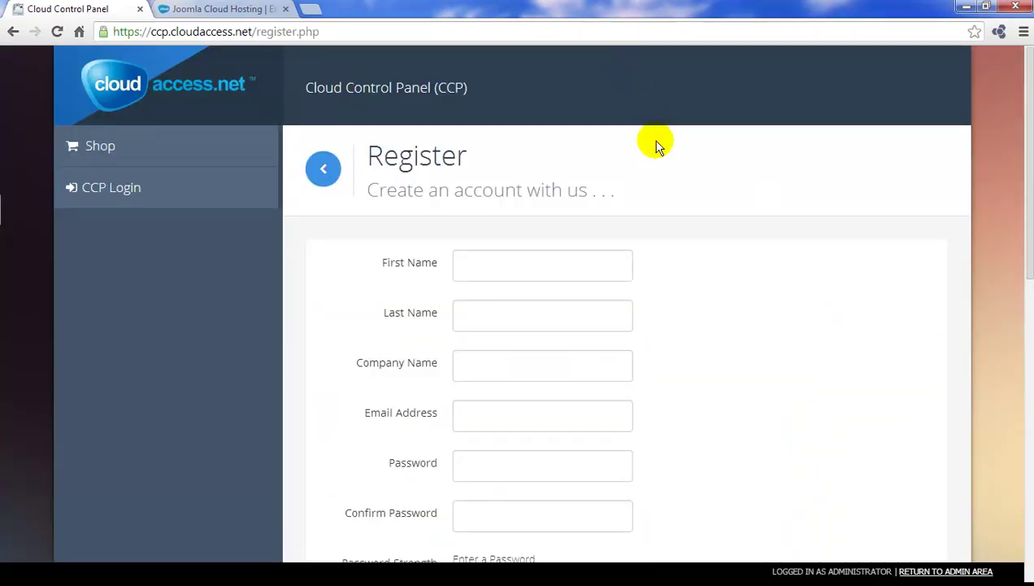
# Scroll through the empty Register form, then return to the Joomla Cloud Hosting tab.
pyautogui.middleClick(679, 188)
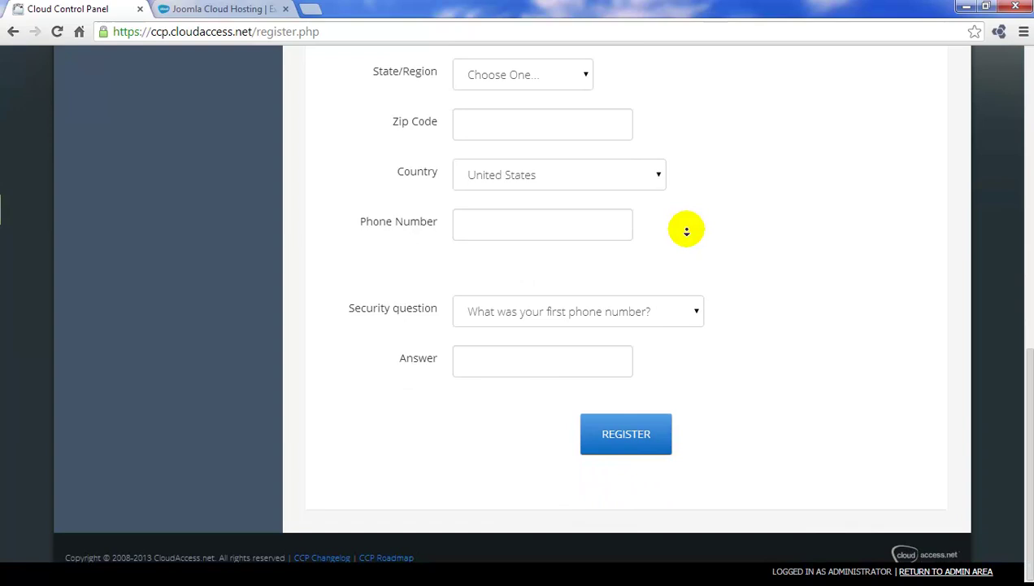
pyautogui.middleClick(687, 231)
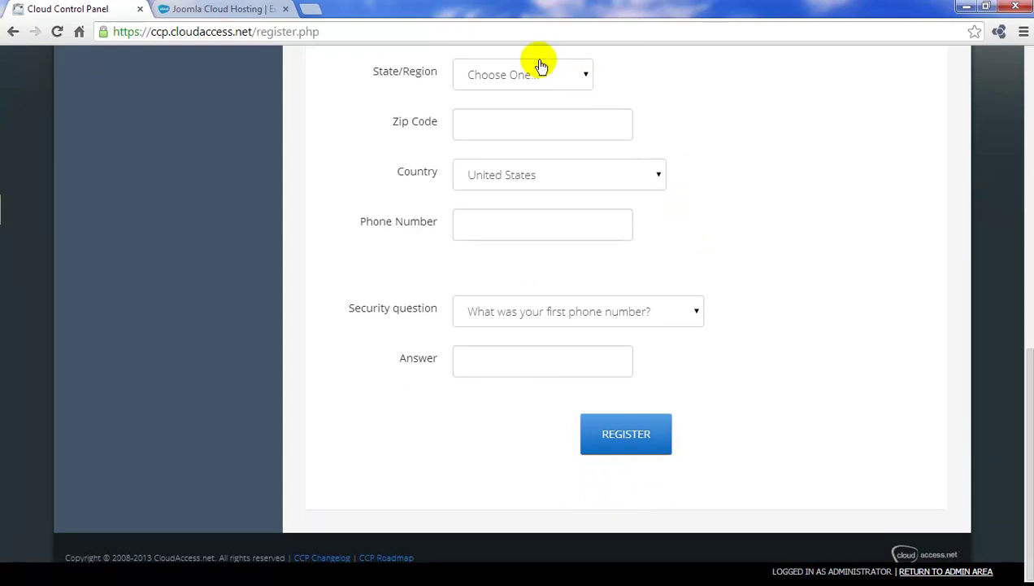
pyautogui.click(267, 12)
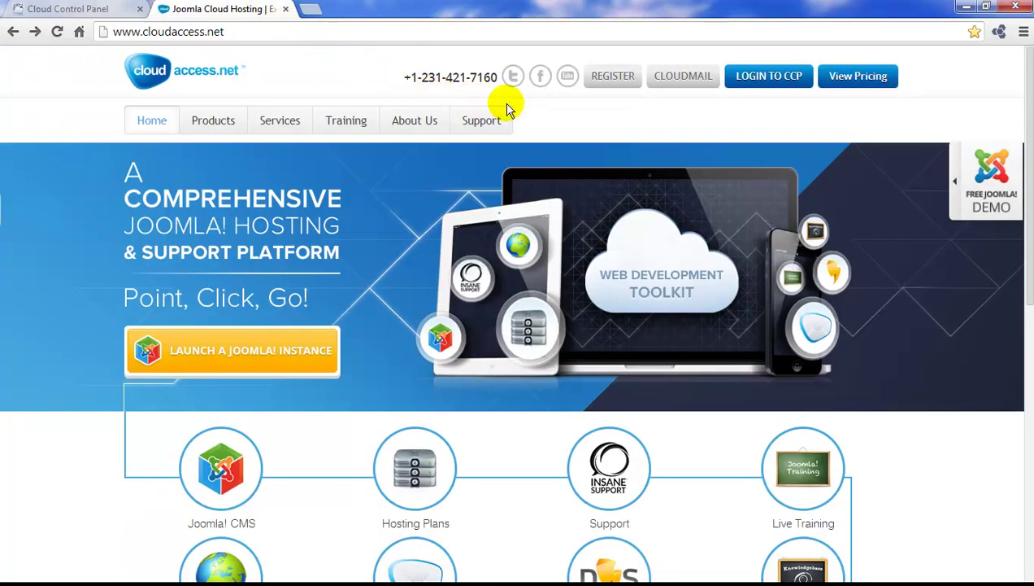
# Log in to CCP with the account e-mail and password.
pyautogui.click(781, 86)
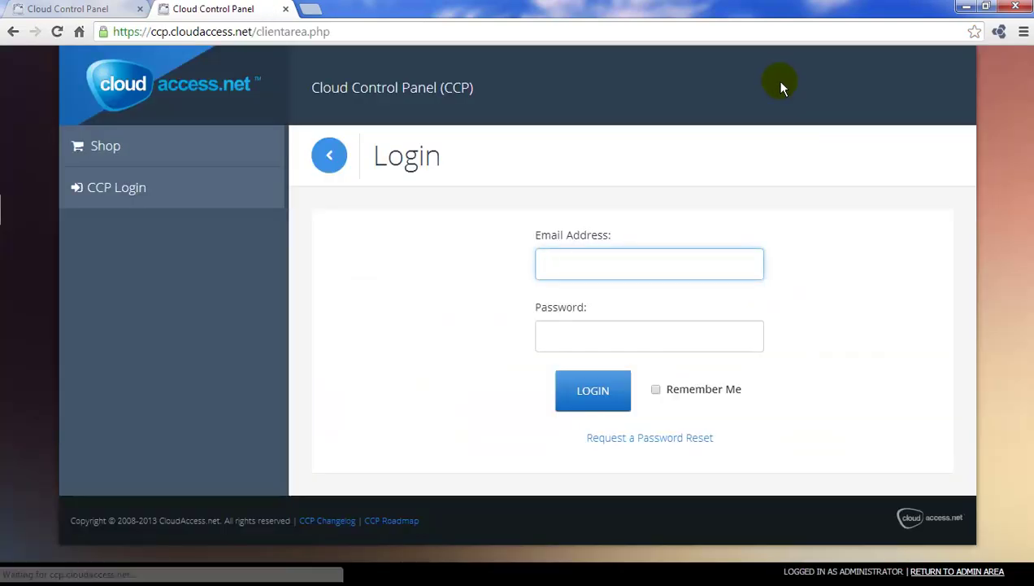
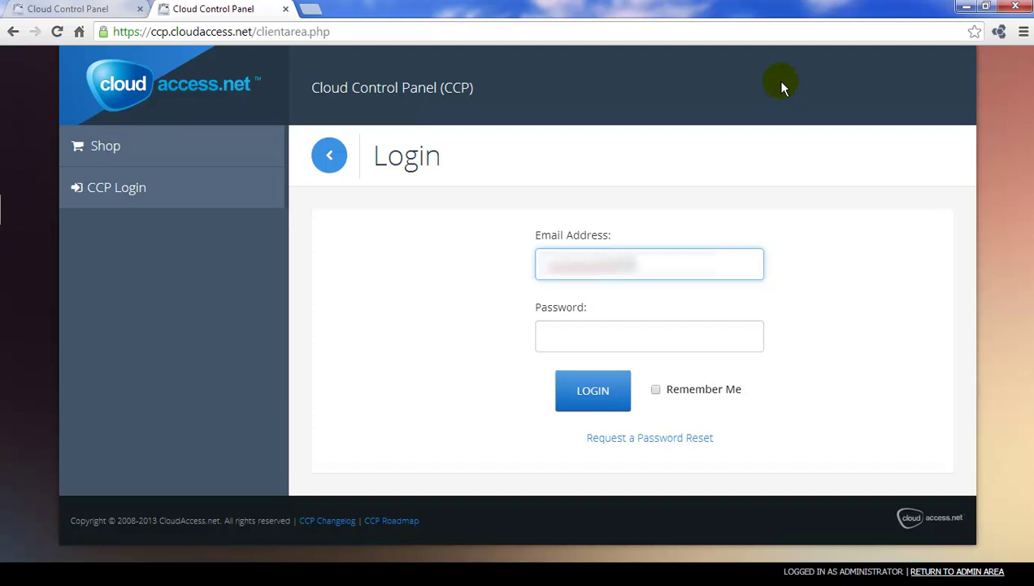
pyautogui.press('Tab')
pyautogui.write('password')
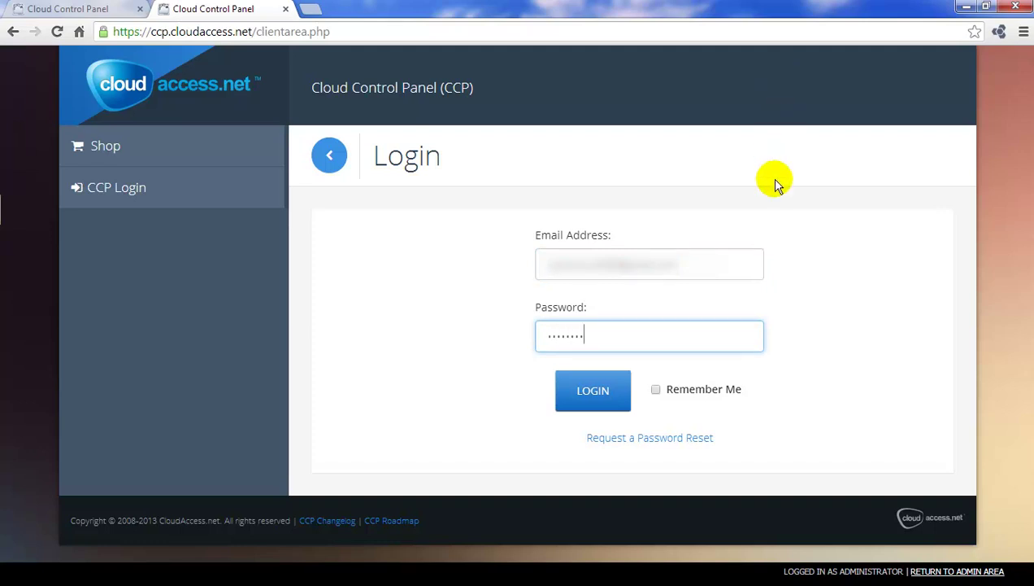
pyautogui.click(594, 400)
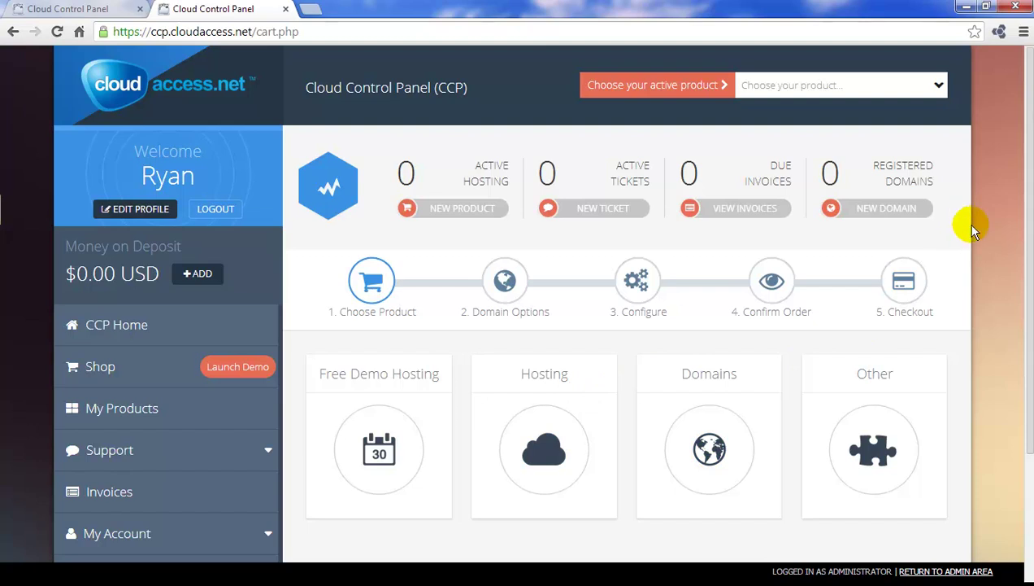
# Choose Free Demo Hosting, then the Joomla! Demo product in the shop.
pyautogui.moveTo(1028, 226); pyautogui.dragTo(1009, 360)
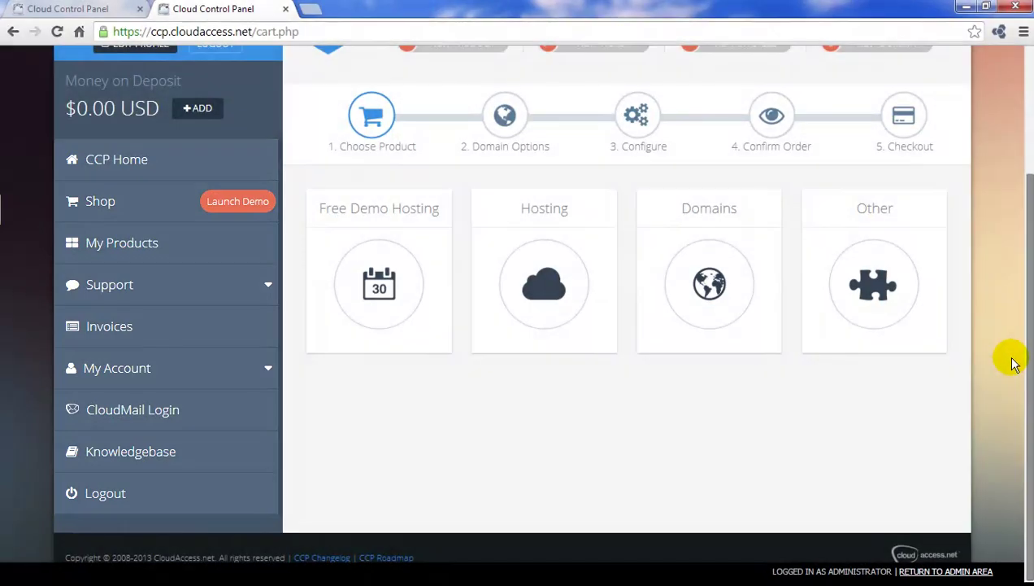
pyautogui.scroll(2, 1016, 336)
pyautogui.scroll(3, 1017, 336)
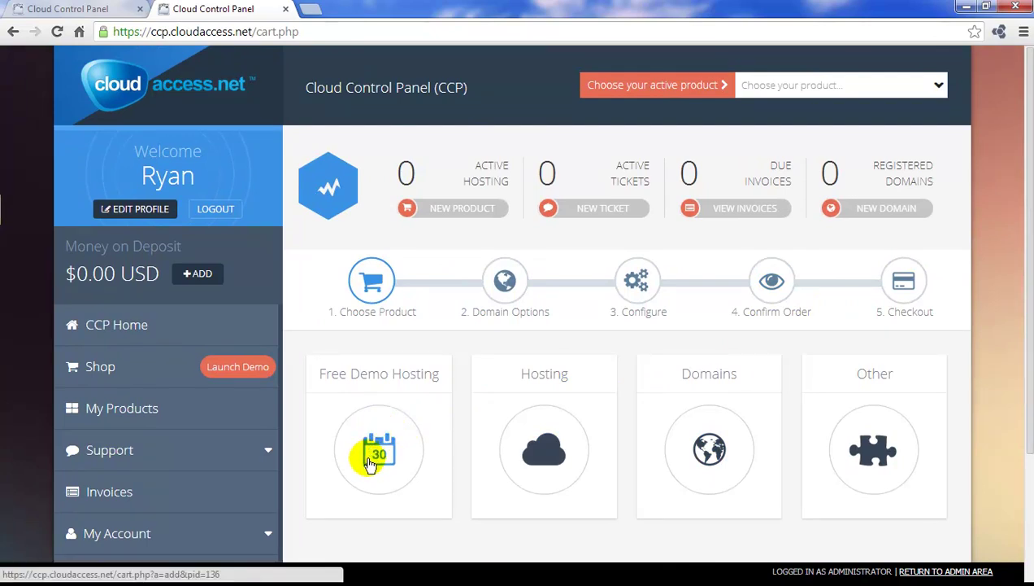
pyautogui.click(370, 462)
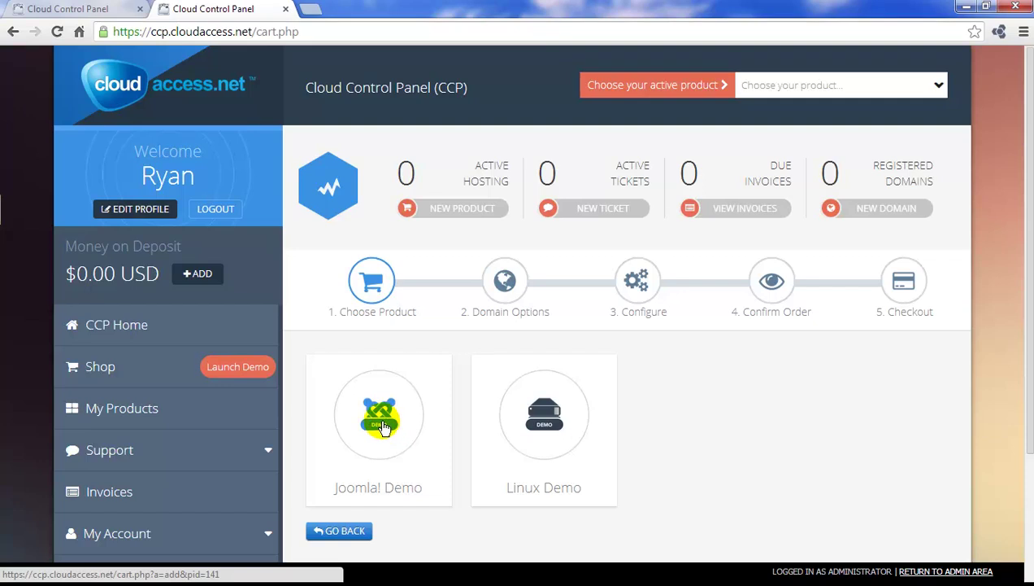
pyautogui.click(381, 423)
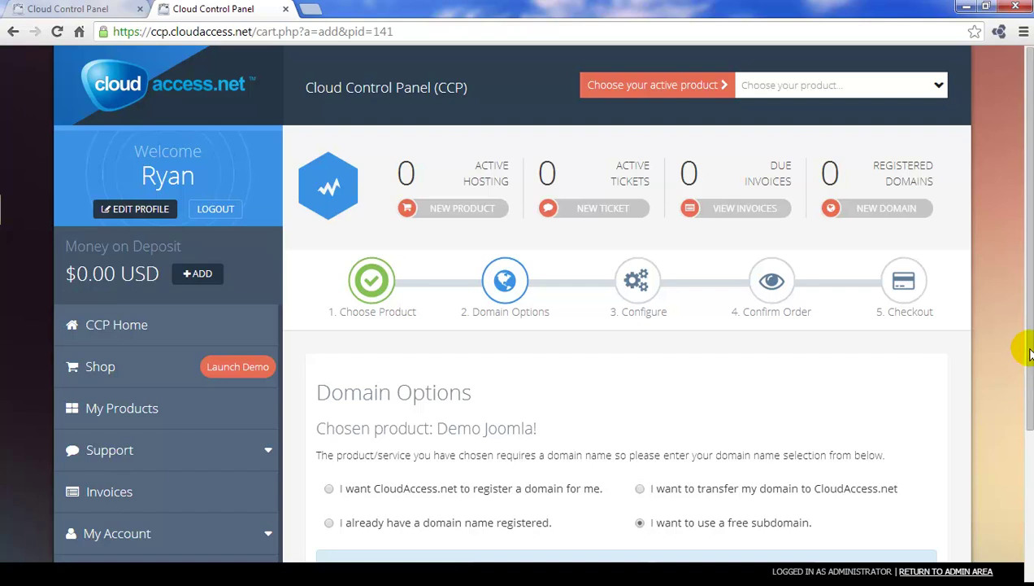
# Enter 'newjoomla32site' as the free cloudaccess.net subdomain and go to the next step.
pyautogui.scroll(-1, 1028, 375)
pyautogui.scroll(-3, 1028, 376)
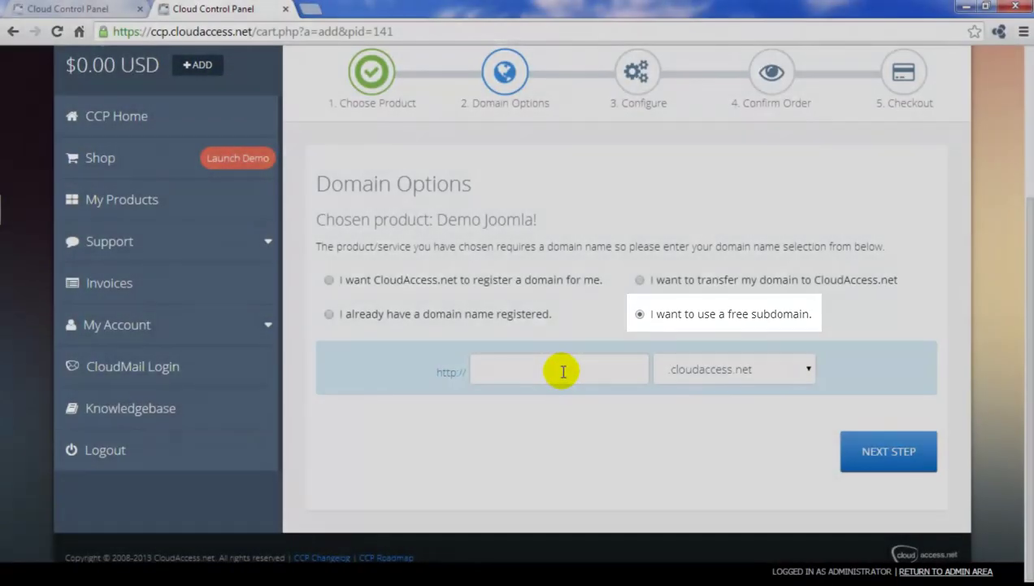
pyautogui.click(565, 371)
pyautogui.write('newjoomla32site')
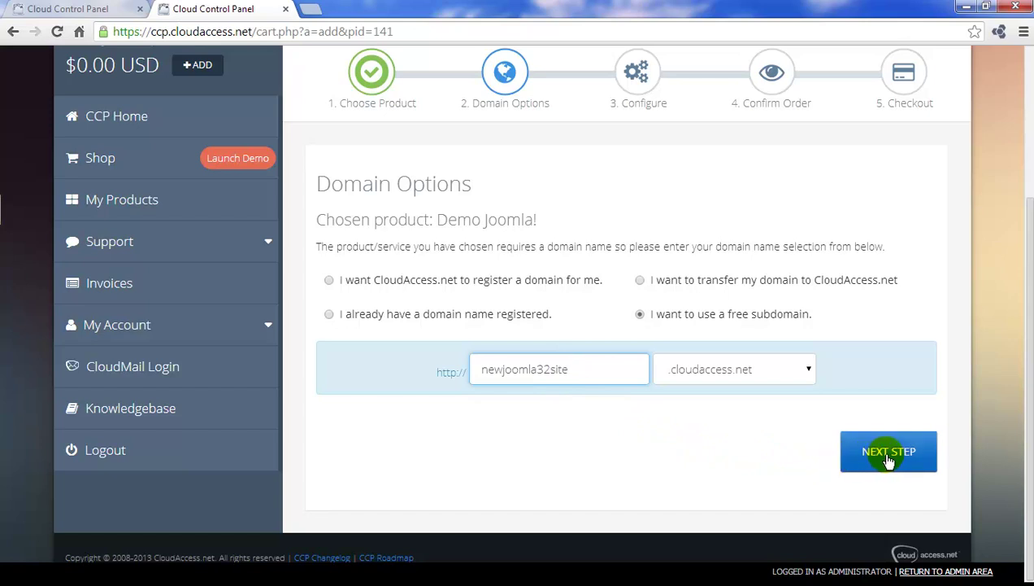
pyautogui.click(889, 459)
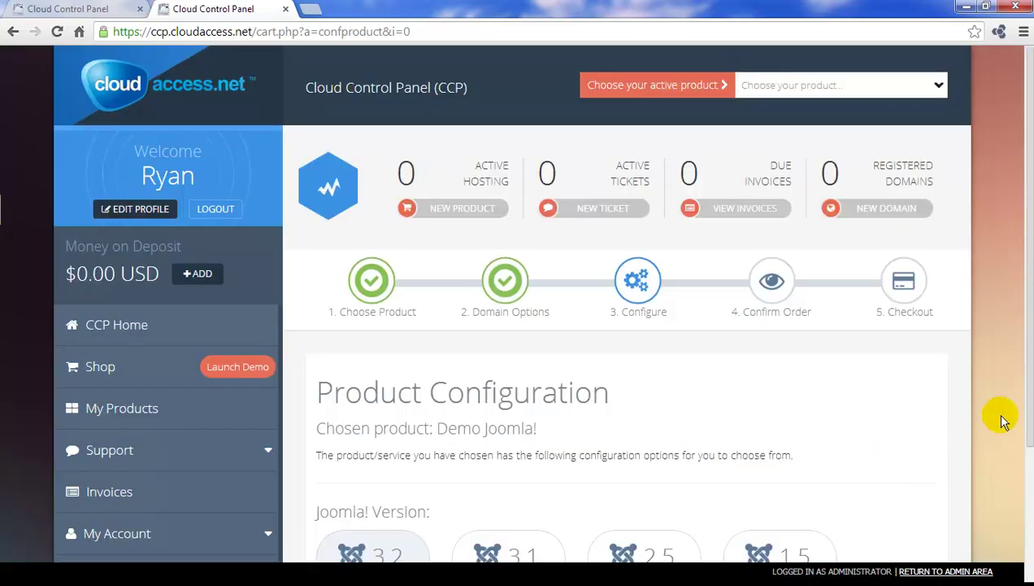
# Keep Joomla! Version 3.2 in Product Configuration and proceed to the order summary.
pyautogui.moveTo(1023, 323); pyautogui.dragTo(1023, 461)
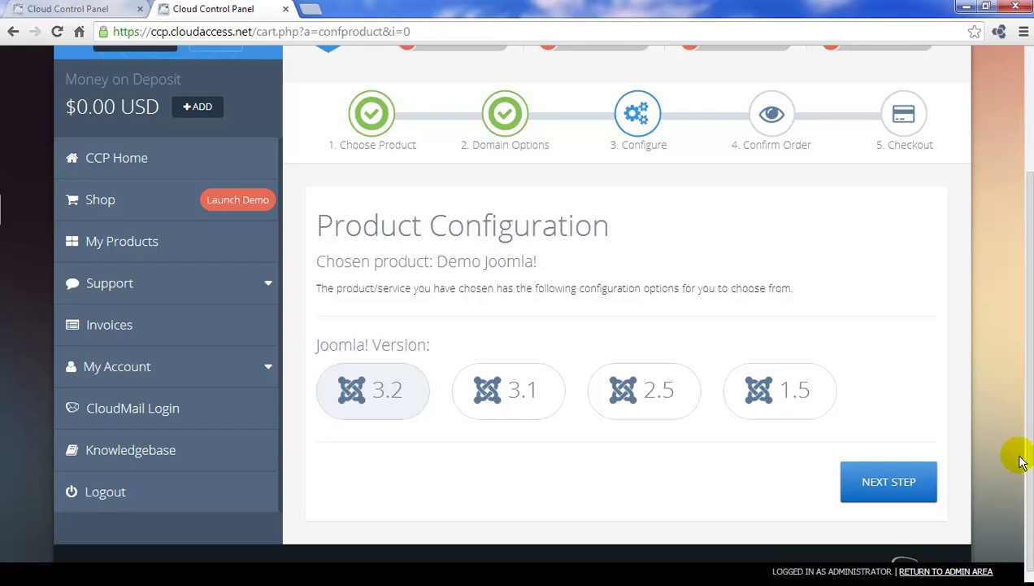
pyautogui.click(889, 484)
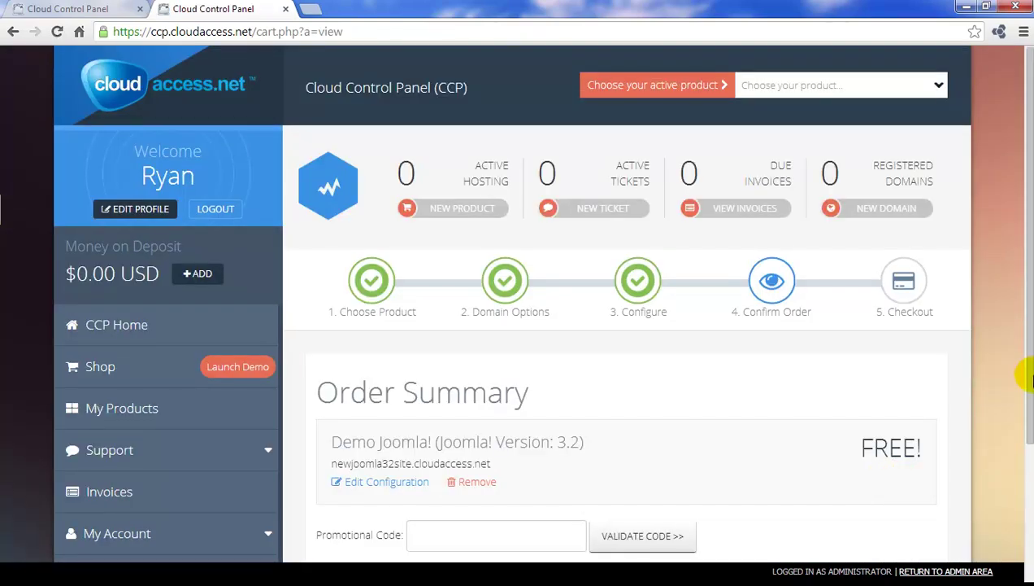
# Check the free Demo Joomla! 3.2 order summary and proceed to checkout.
pyautogui.scroll(-2, 1023, 383)
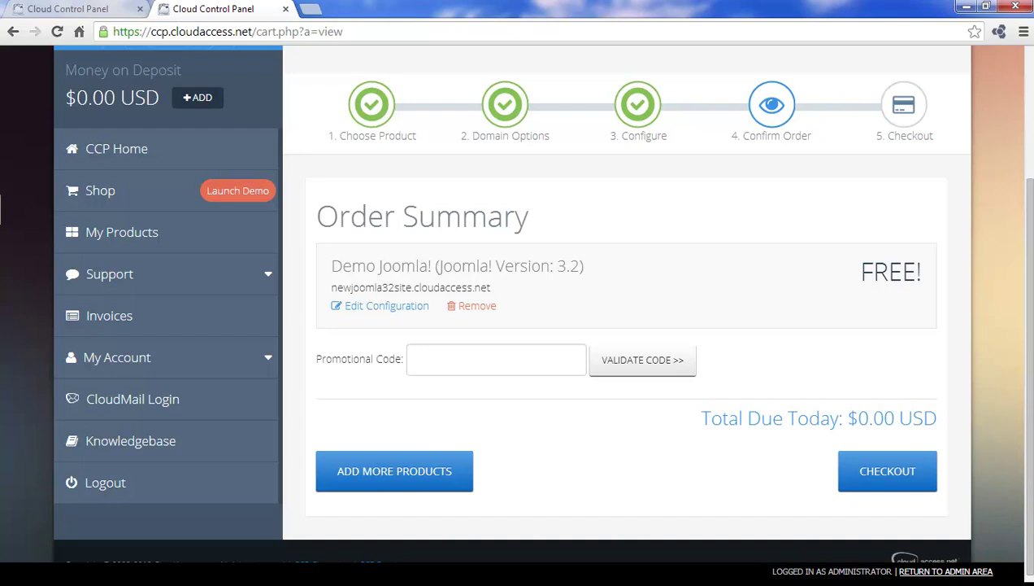
pyautogui.click(889, 473)
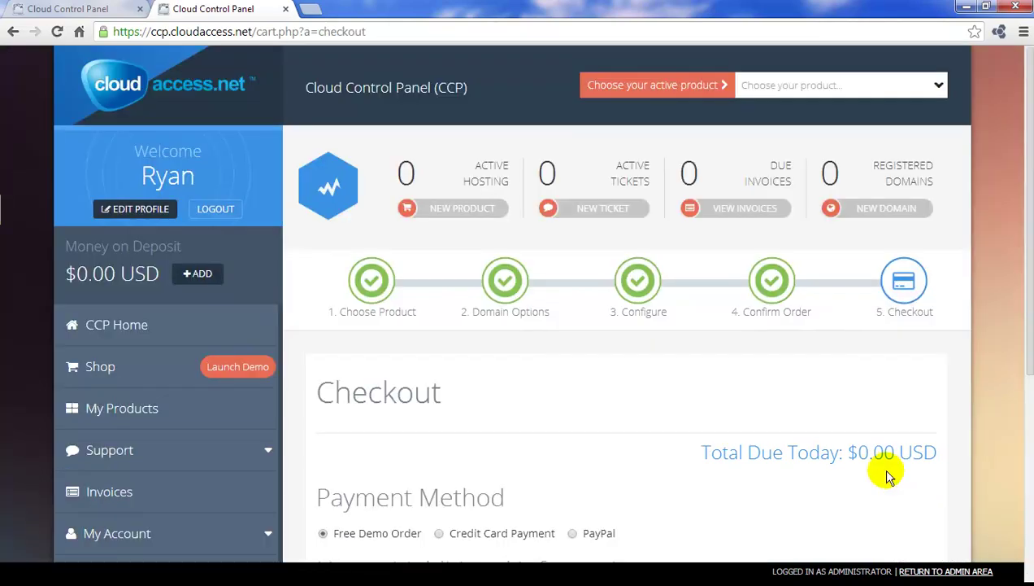
# Complete the $0.00 order using the Free Demo Order payment method.
pyautogui.moveTo(1028, 357); pyautogui.dragTo(1028, 562)
pyautogui.scroll(1, 541, 312)
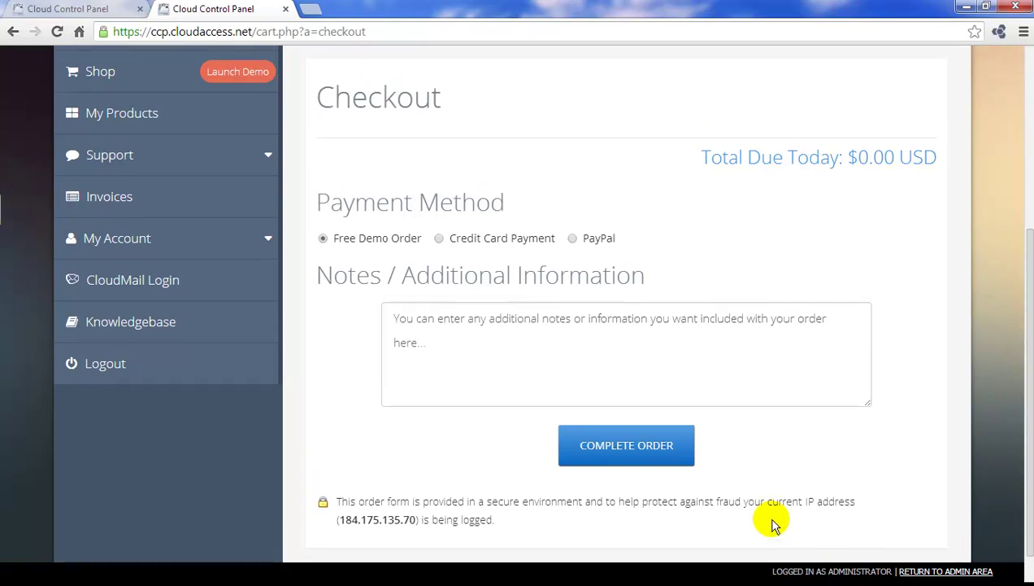
pyautogui.click(664, 459)
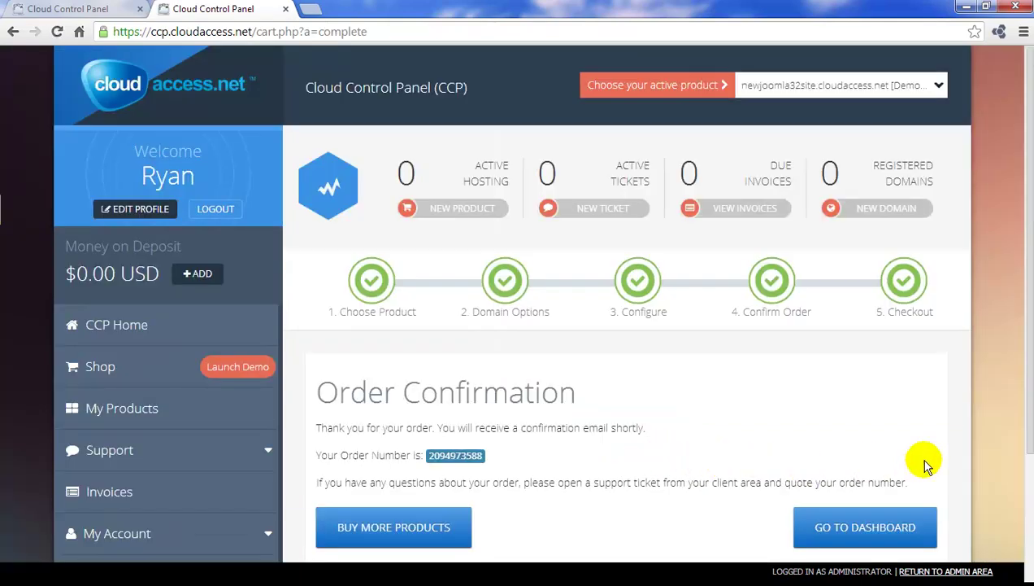
# Go from the order confirmation to the dashboard showing newjoomla32site.cloudaccess.net active.
pyautogui.scroll(-1, 1023, 422)
pyautogui.scroll(-1, 541, 302)
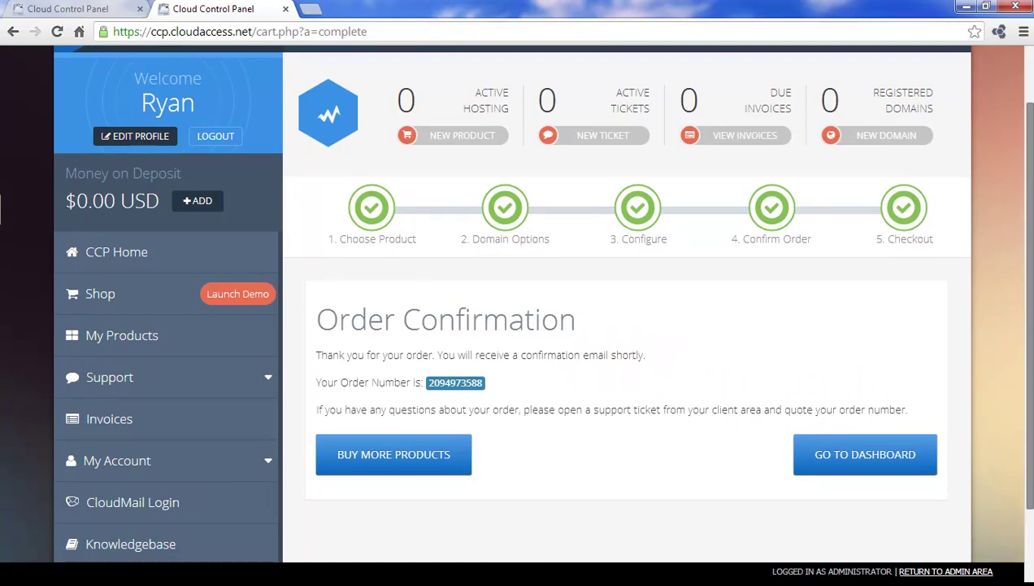
pyautogui.scroll(1, 518, 309)
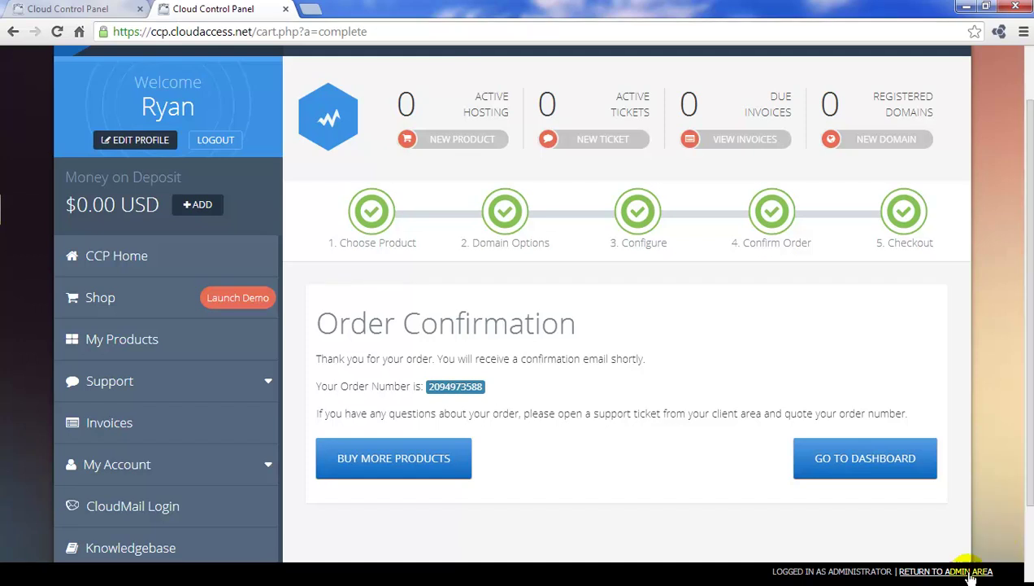
pyautogui.click(859, 468)
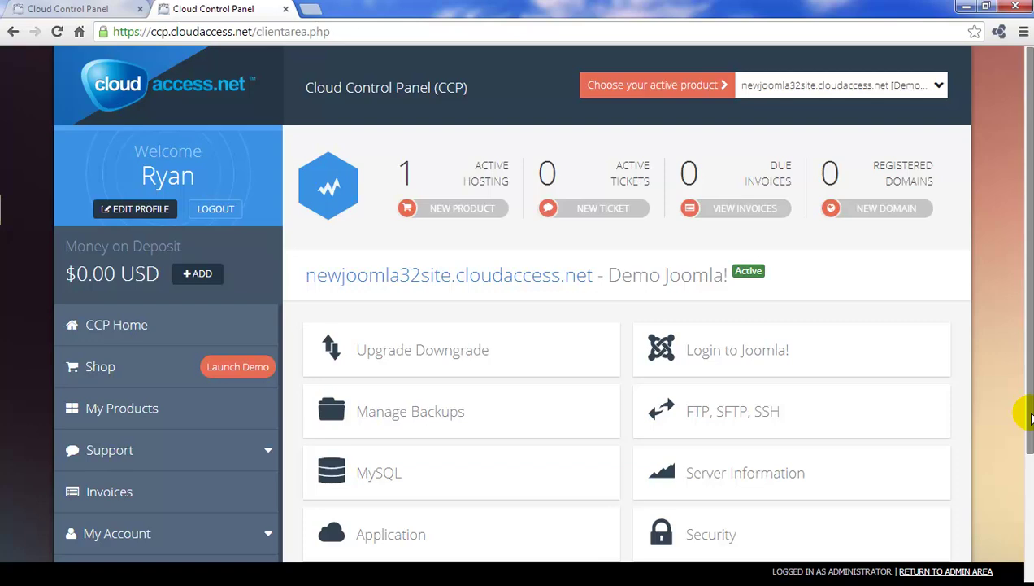
pyautogui.moveTo(1028, 419); pyautogui.dragTo(1028, 531)
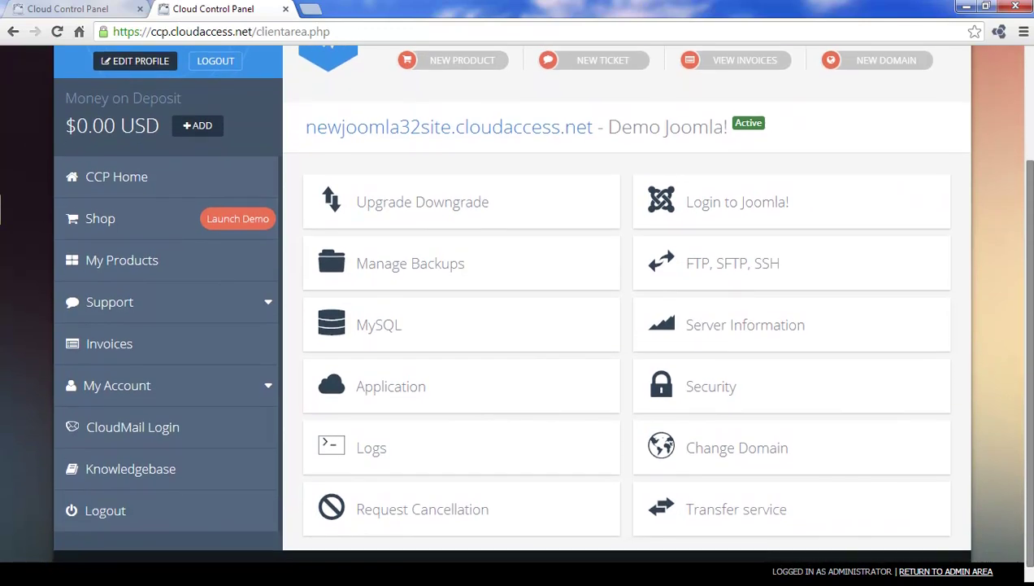